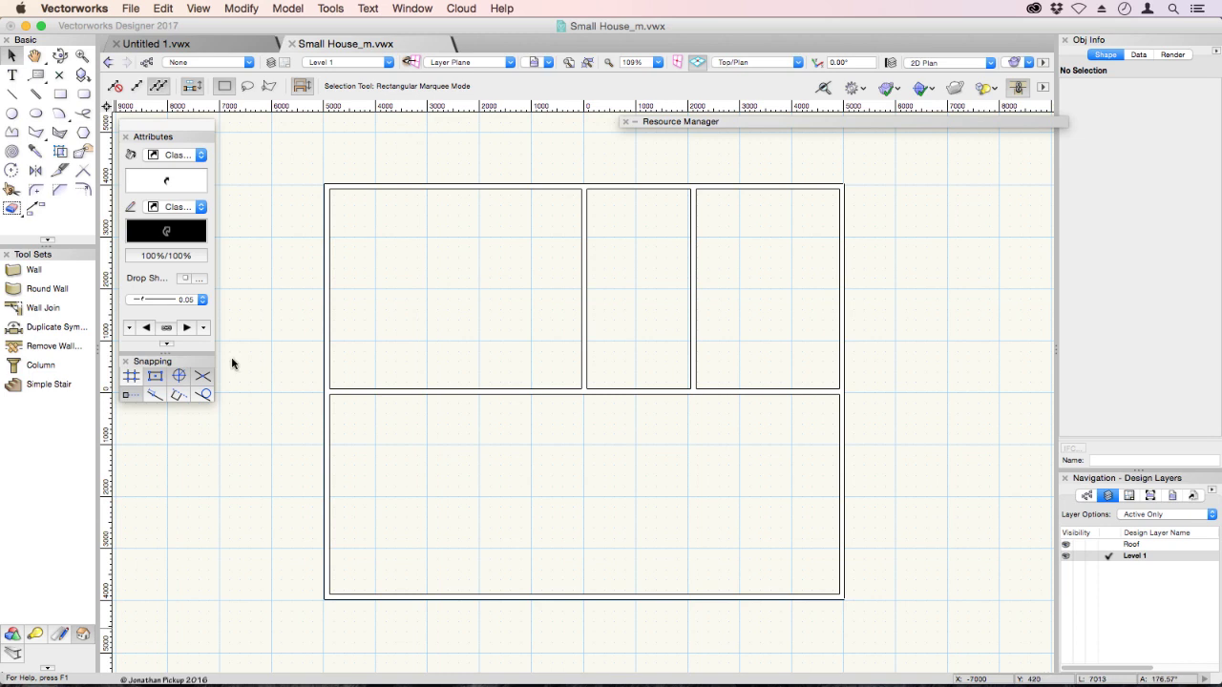
Show Small House_m.vwx's Symbols/Plug-in Objects in Resource Manager and select the Door and Window symbols.
{"action": "double_click", "coordinate": [663, 122]}
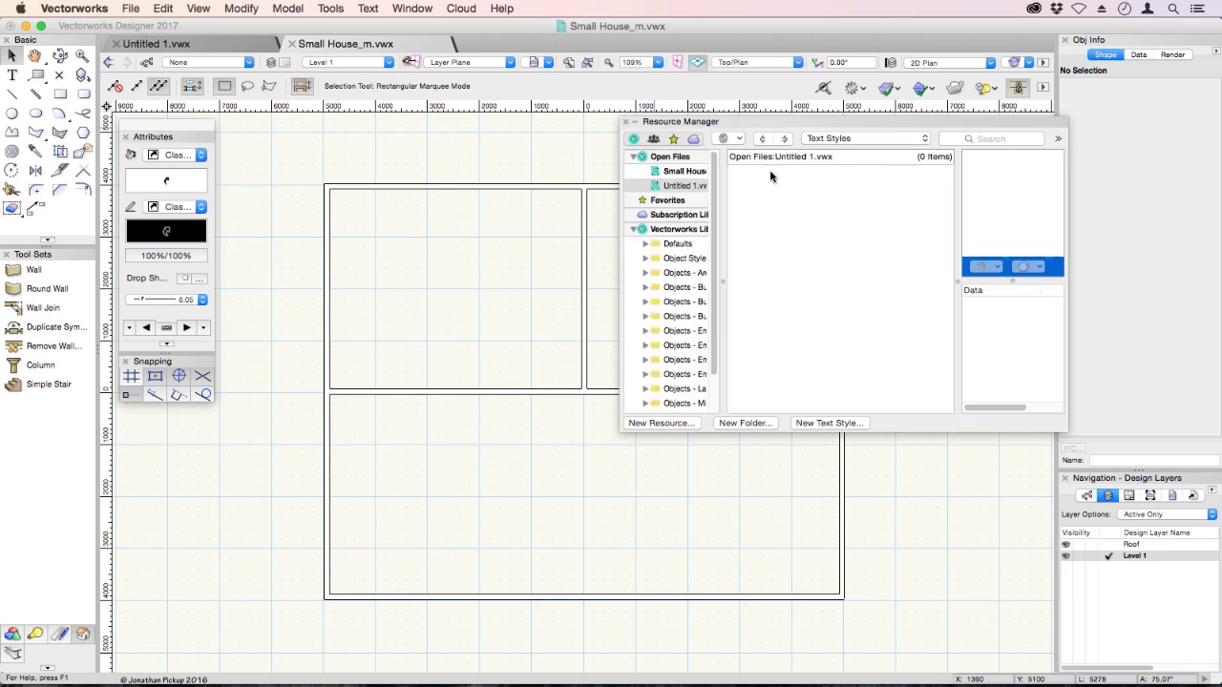
{"action": "left_click", "coordinate": [691, 182]}
{"action": "left_click", "coordinate": [687, 171]}
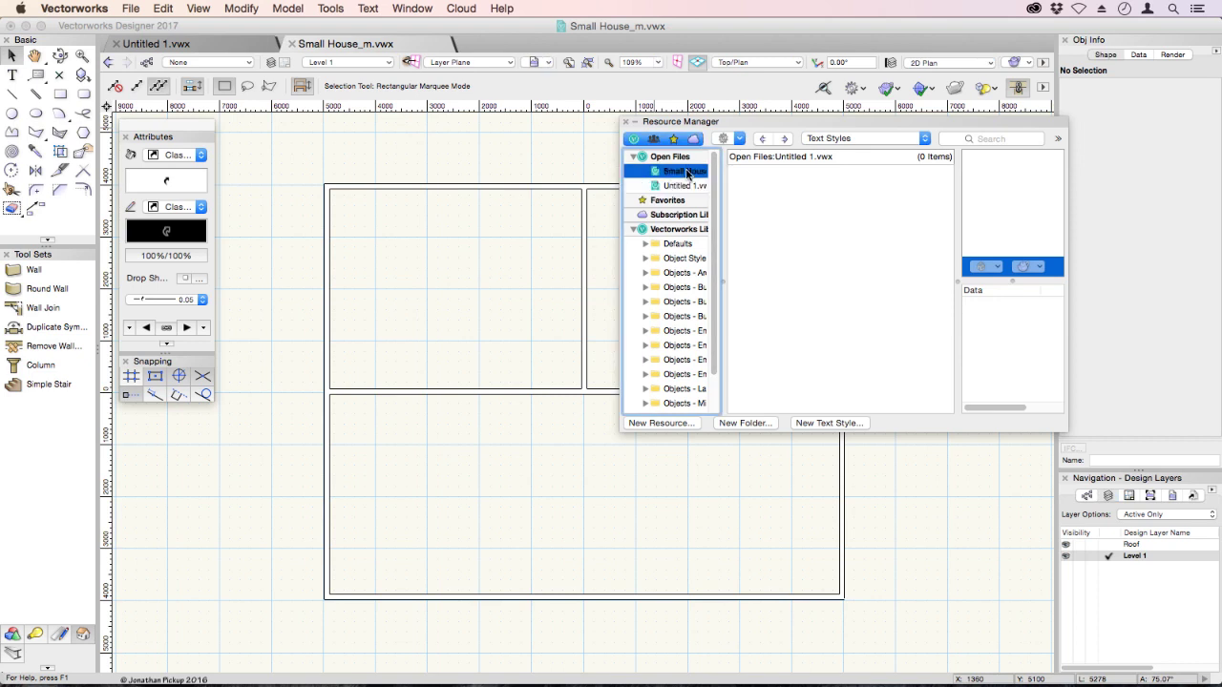
{"action": "left_click", "coordinate": [827, 138]}
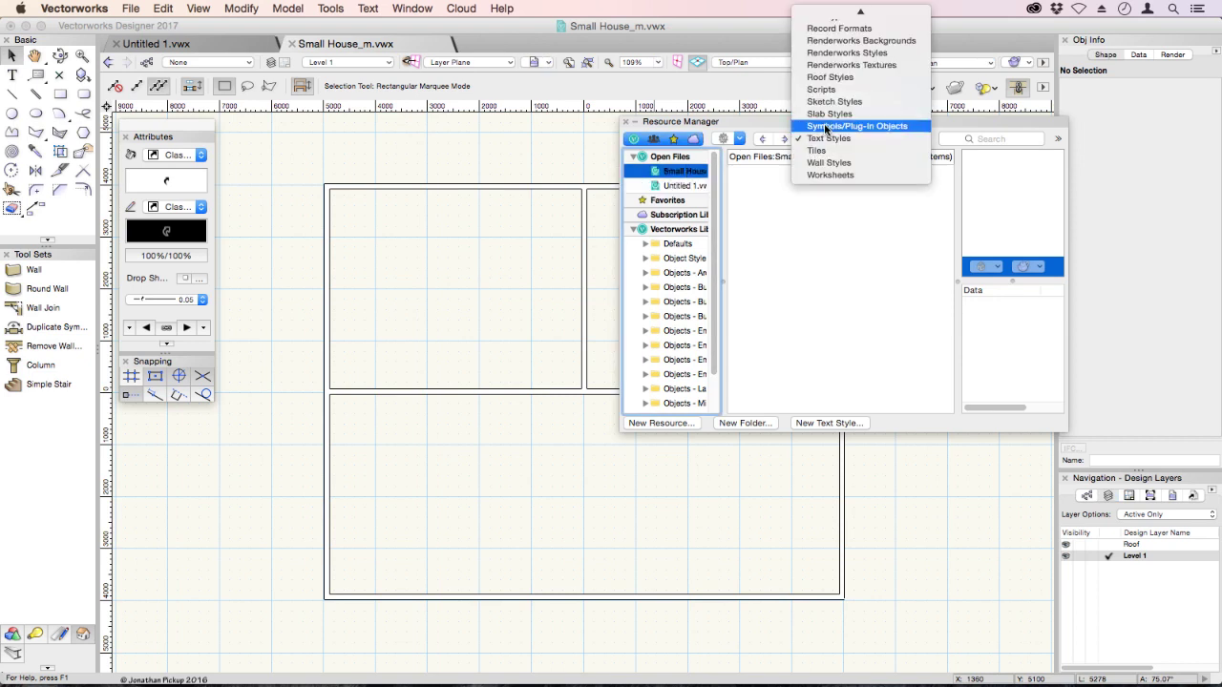
{"action": "left_click", "coordinate": [826, 126]}
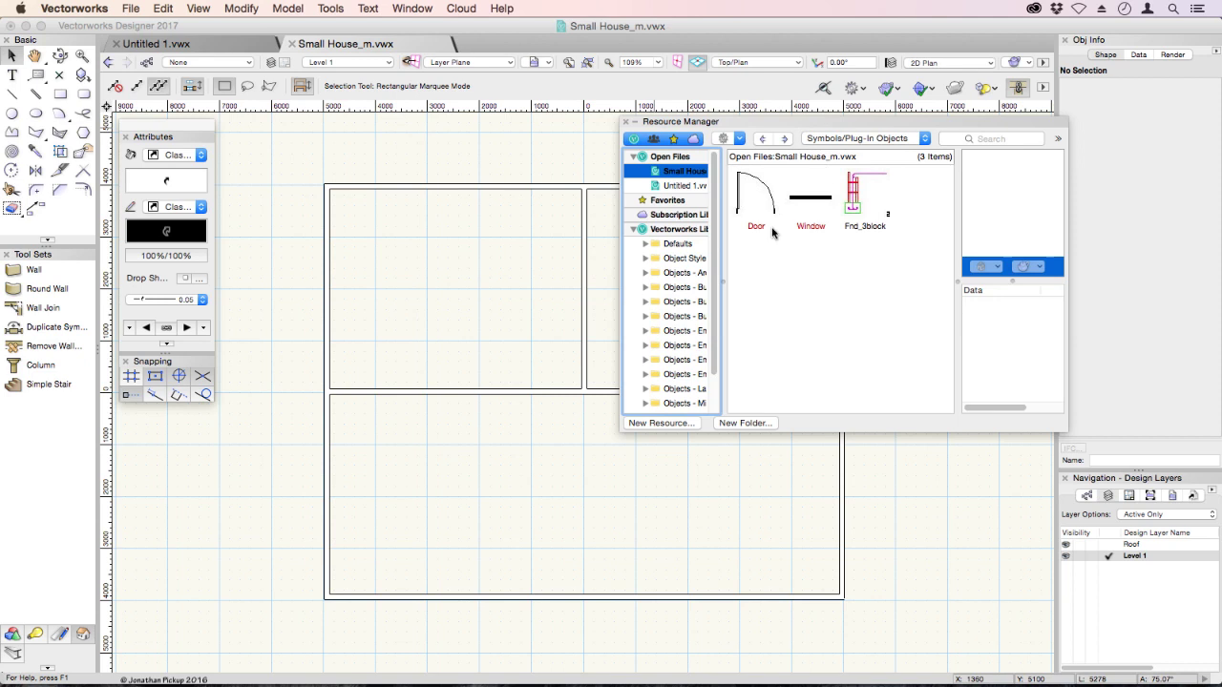
{"action": "left_click", "coordinate": [754, 227]}
{"action": "left_click", "coordinate": [809, 210]}
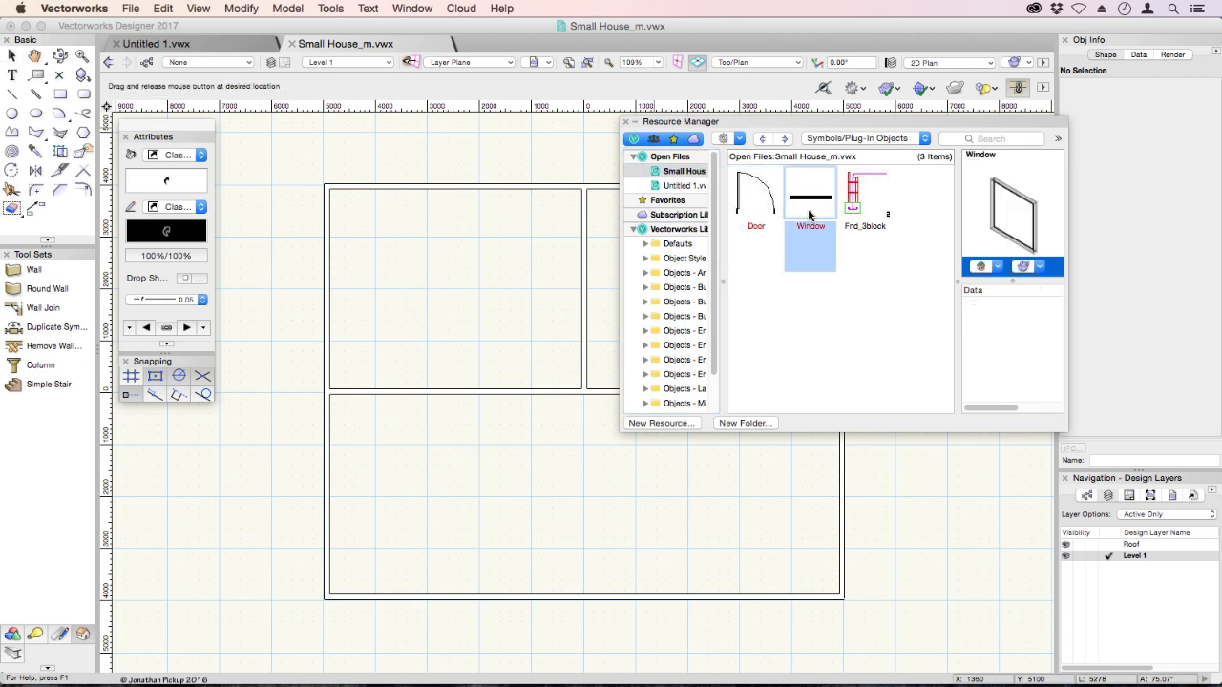
Insert the Door symbol into the upper-left room's top wall near its right corner, swinging inward.
{"action": "key", "text": "x"}
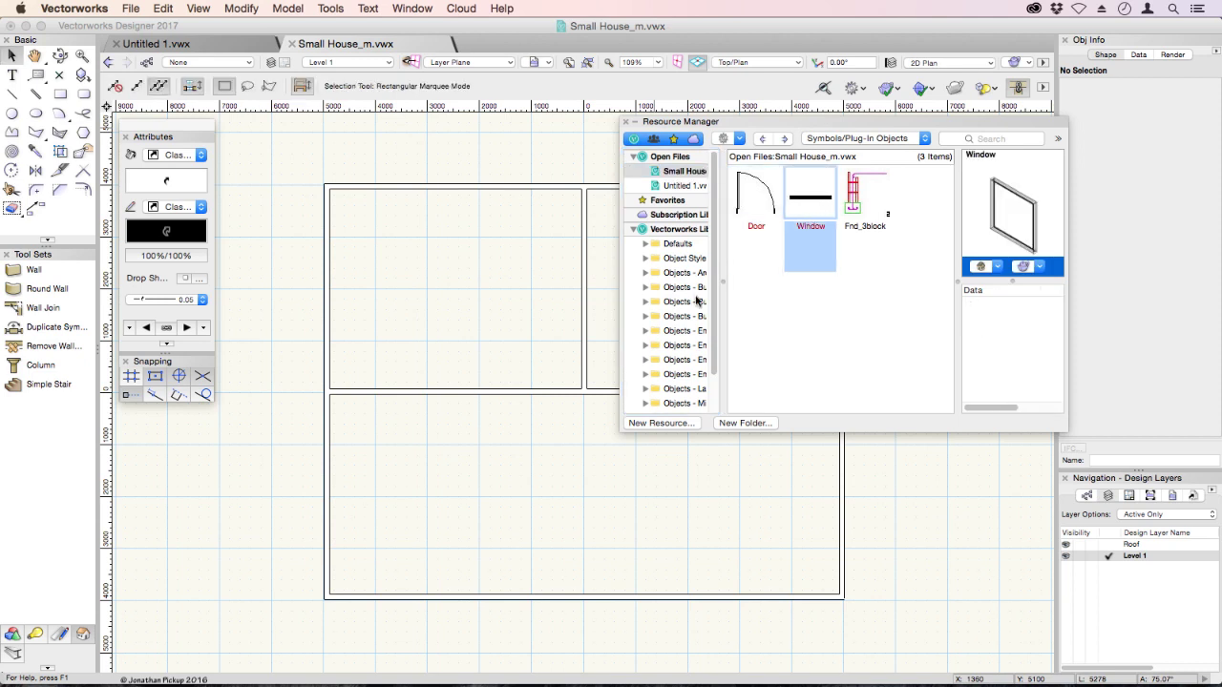
{"action": "double_click", "coordinate": [755, 209]}
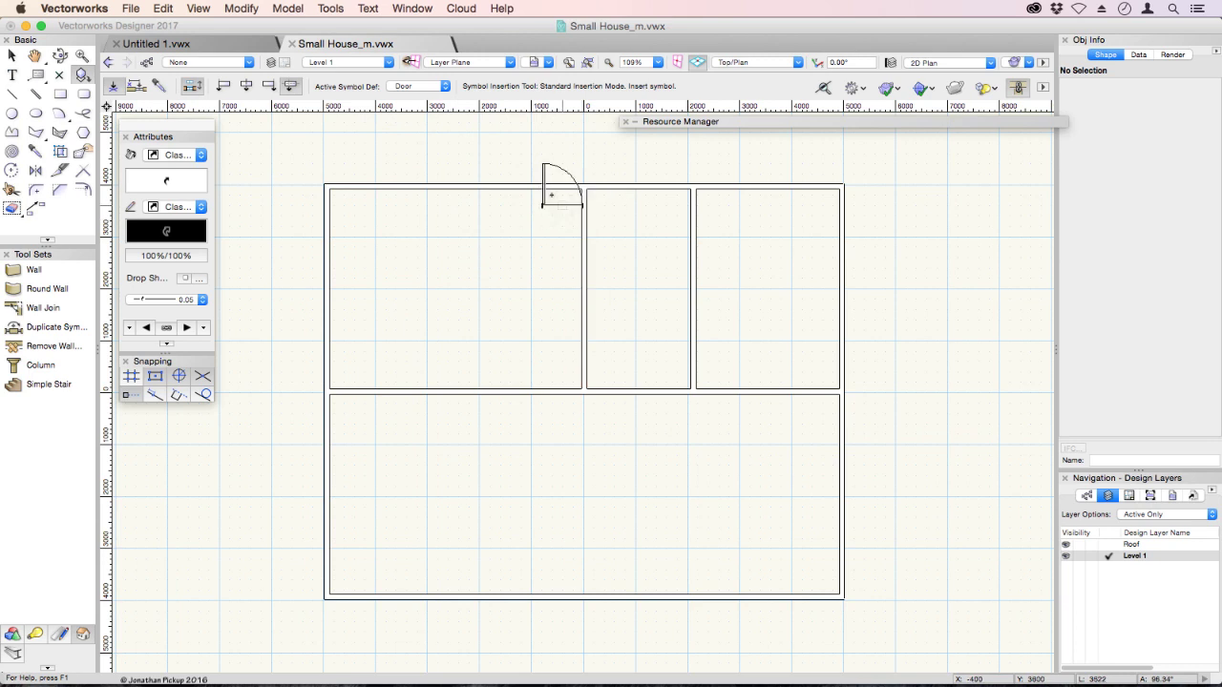
{"action": "left_click", "coordinate": [551, 189]}
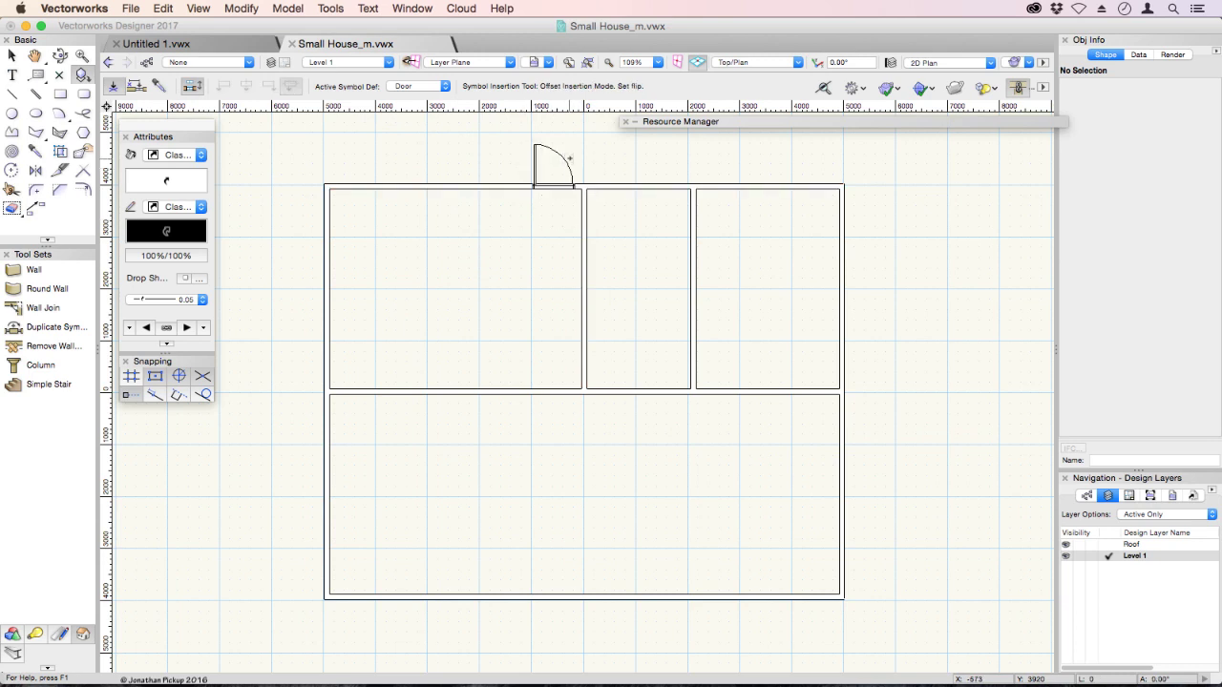
{"action": "left_click", "coordinate": [525, 220]}
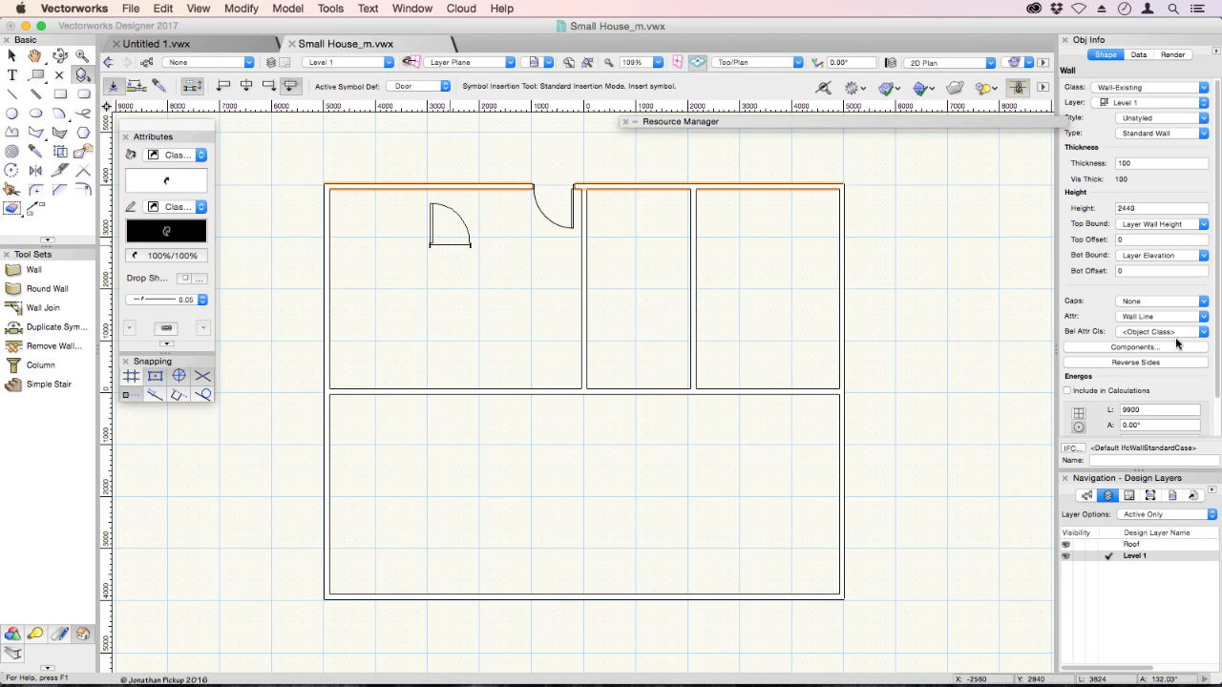
{"action": "left_click", "coordinate": [12, 56]}
{"action": "left_click", "coordinate": [533, 191]}
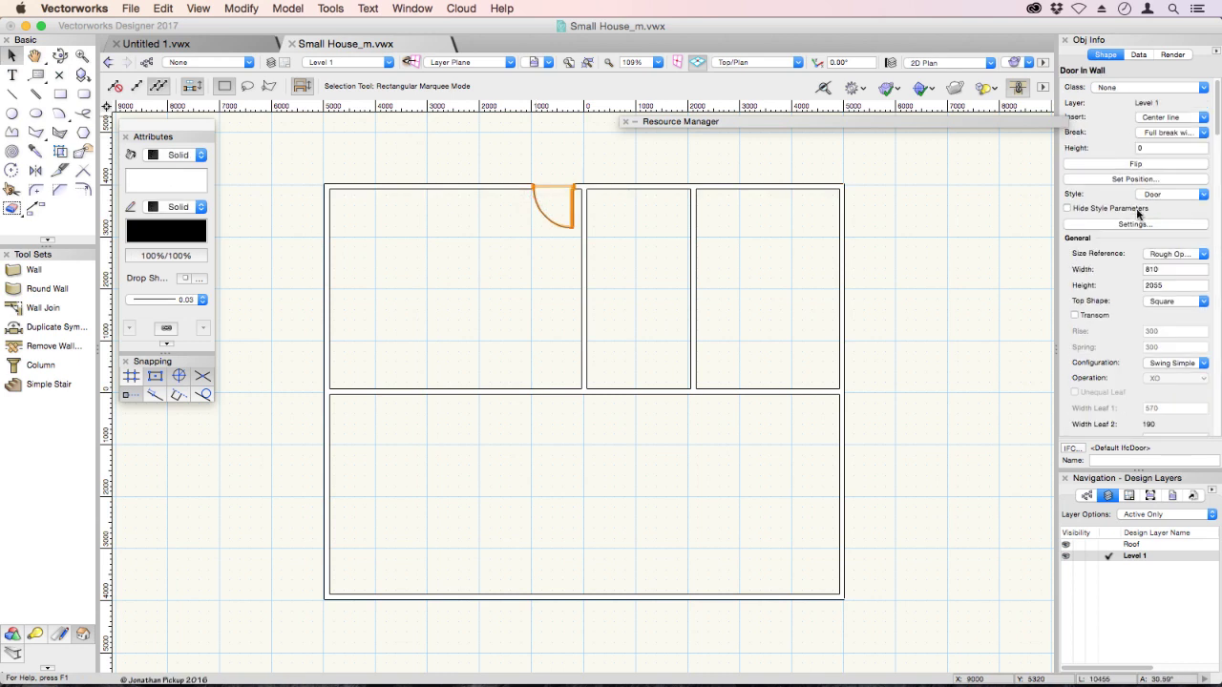
{"action": "left_click", "coordinate": [1134, 224]}
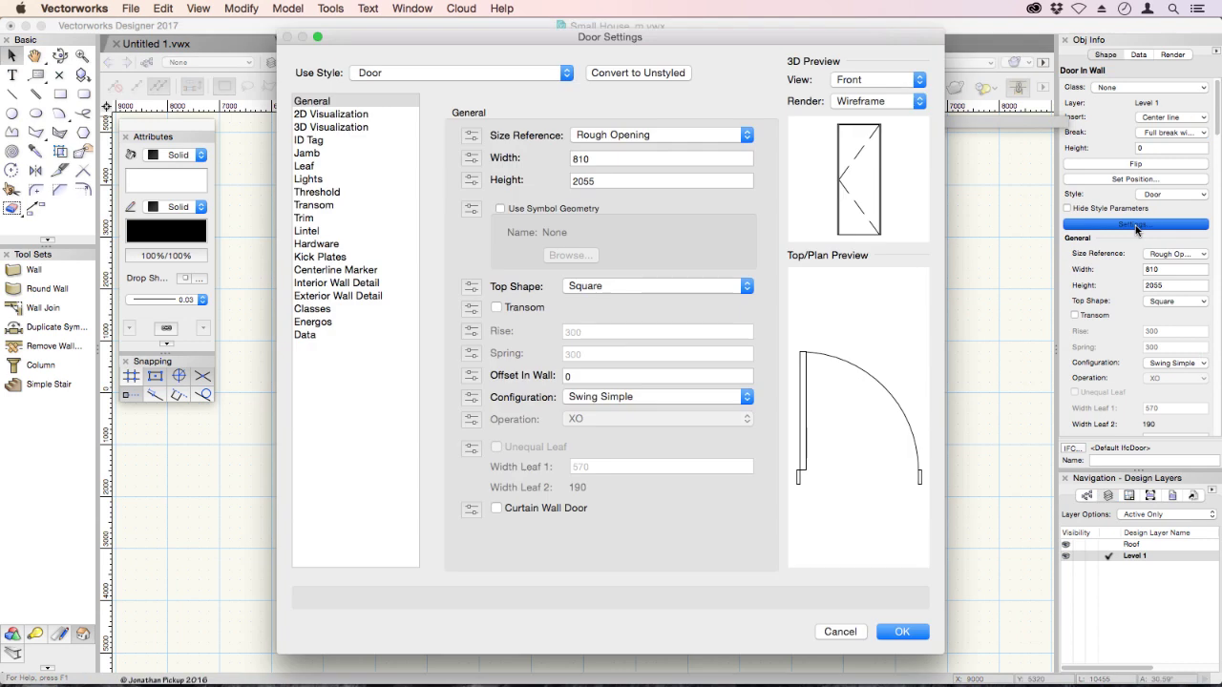
{"action": "left_click", "coordinate": [905, 633]}
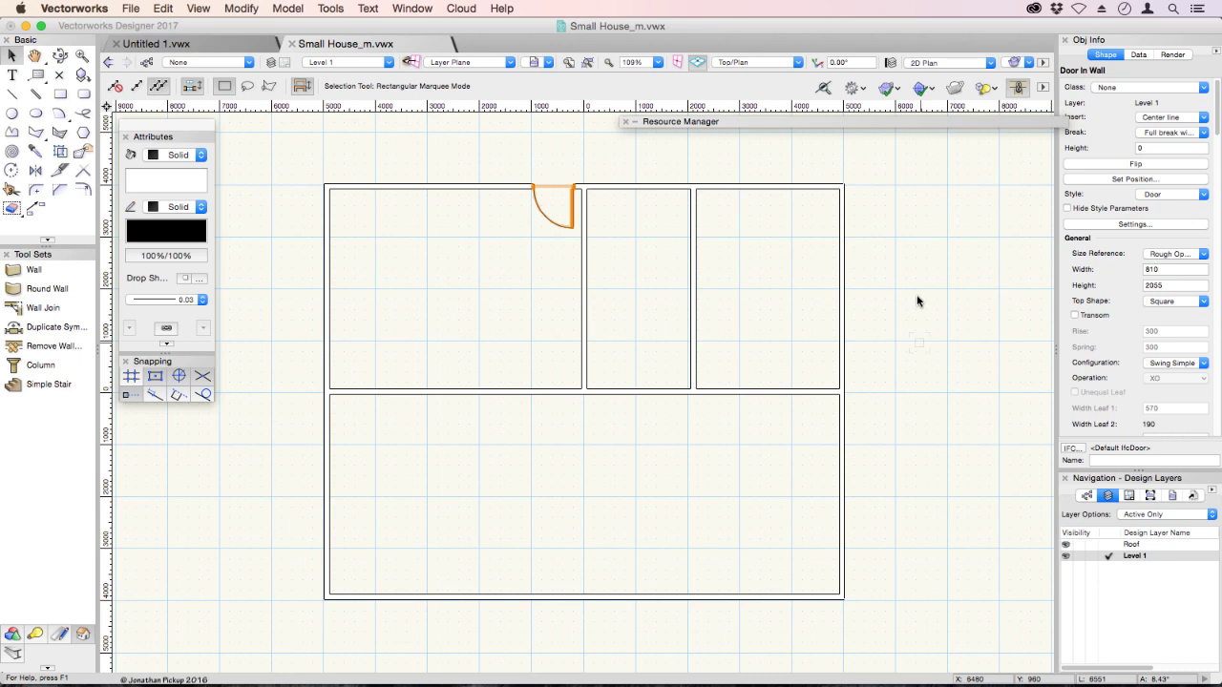
Insert a Window symbol from Resource Manager into the top exterior wall and set its orientation.
{"action": "double_click", "coordinate": [703, 125]}
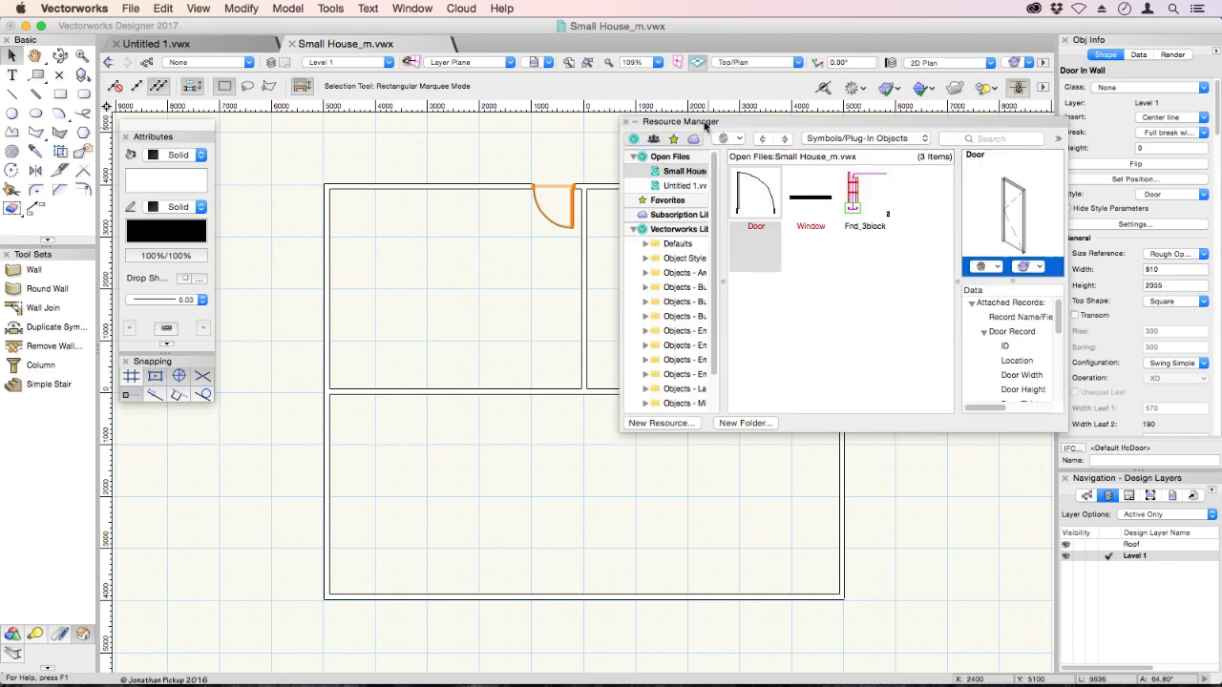
{"action": "left_click", "coordinate": [745, 186]}
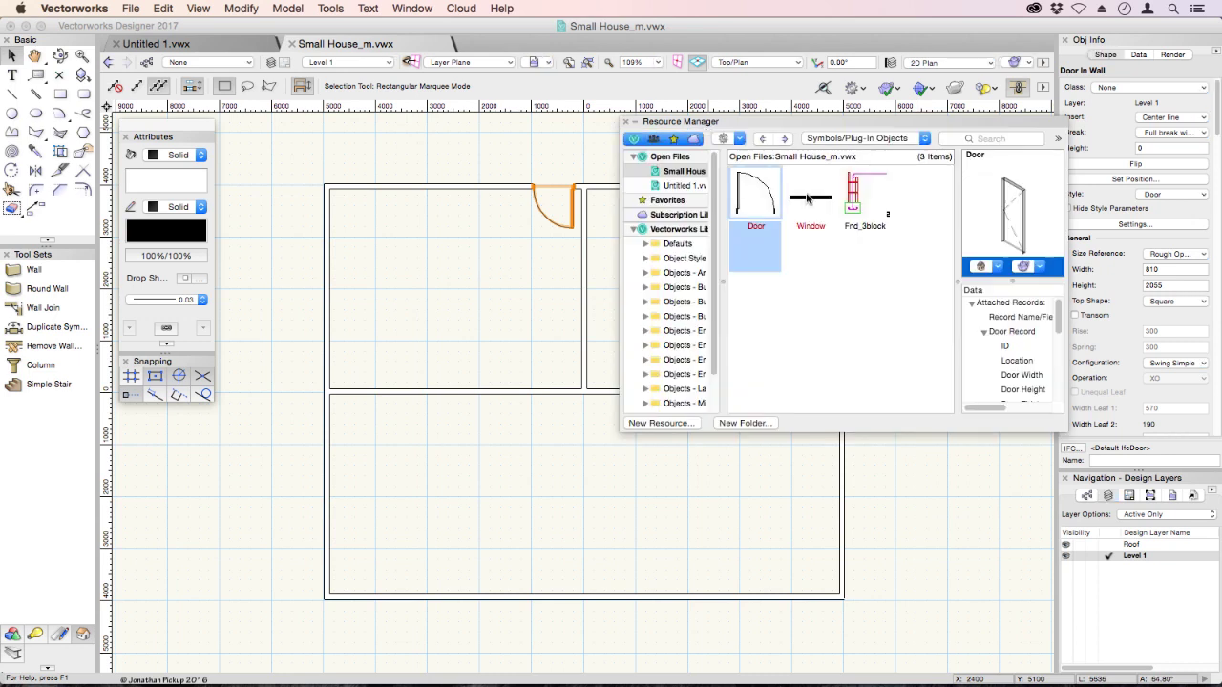
{"action": "double_click", "coordinate": [810, 205]}
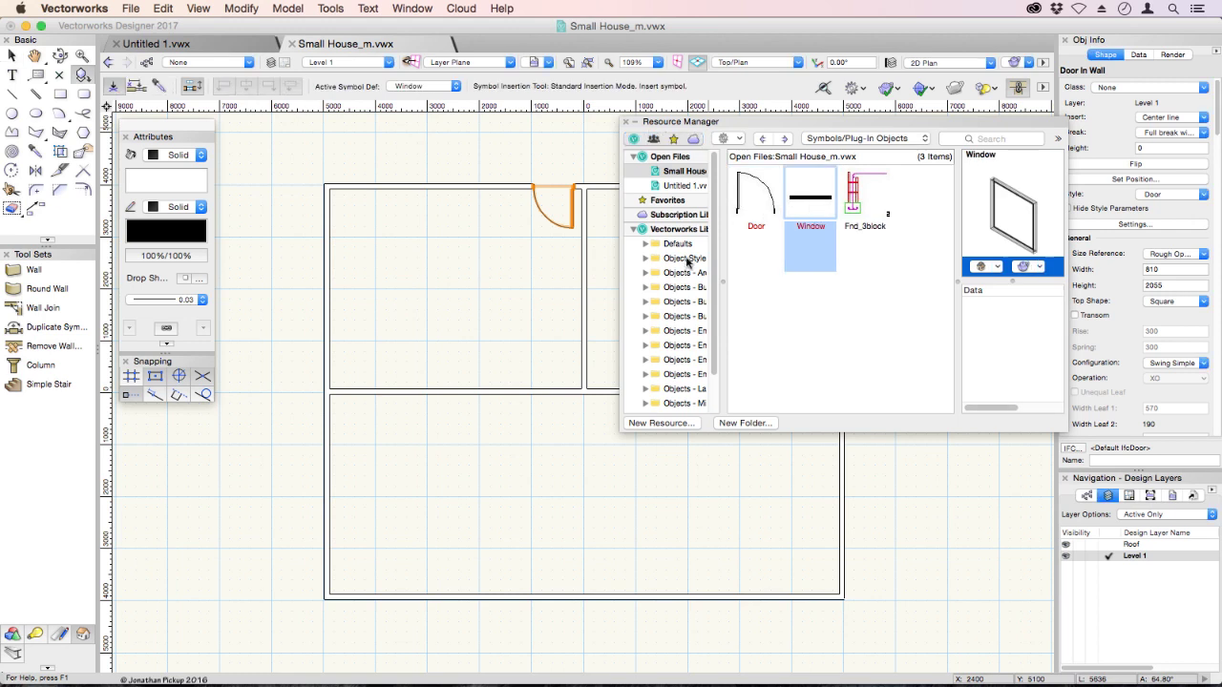
{"action": "left_click", "coordinate": [431, 186]}
{"action": "left_click", "coordinate": [430, 164]}
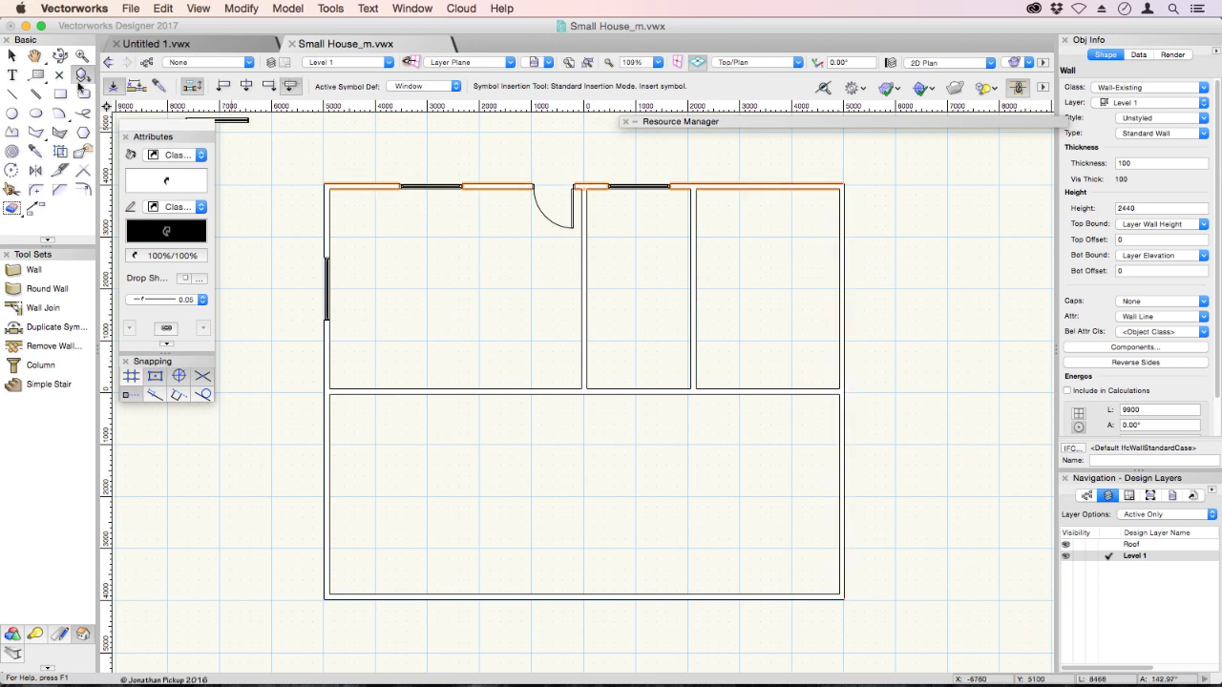
Resize the top-wall window to 1000 width and 1000 height.
{"action": "left_click", "coordinate": [11, 55]}
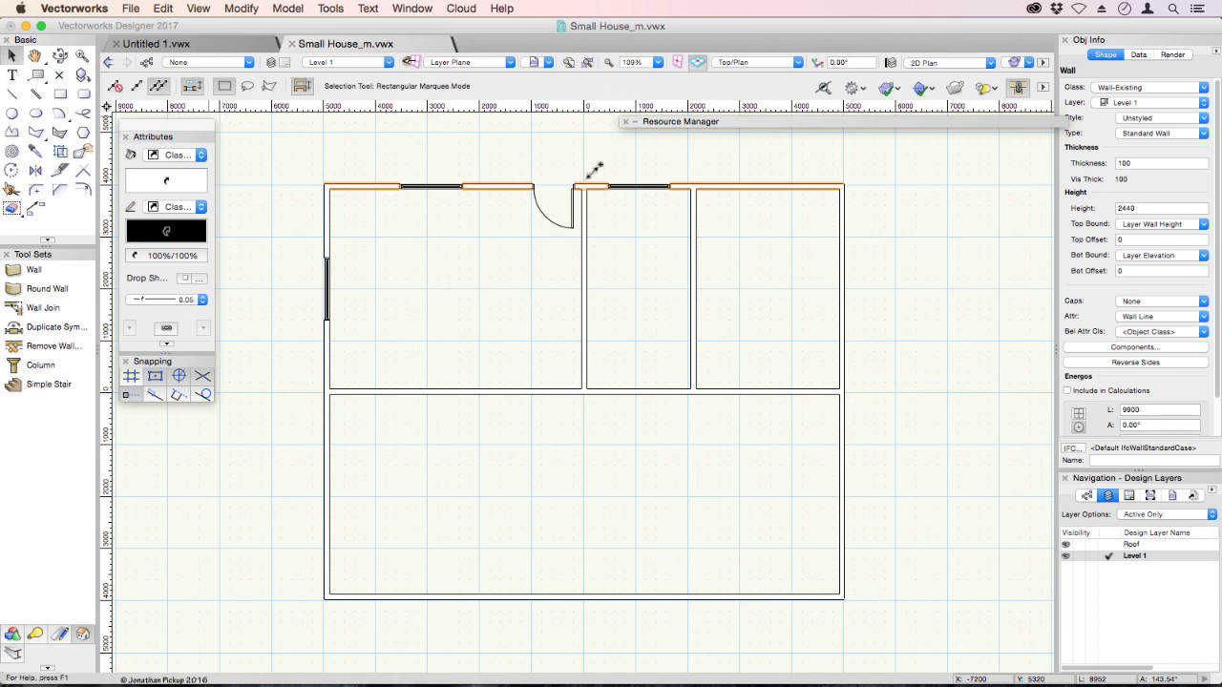
{"action": "left_click", "coordinate": [638, 186]}
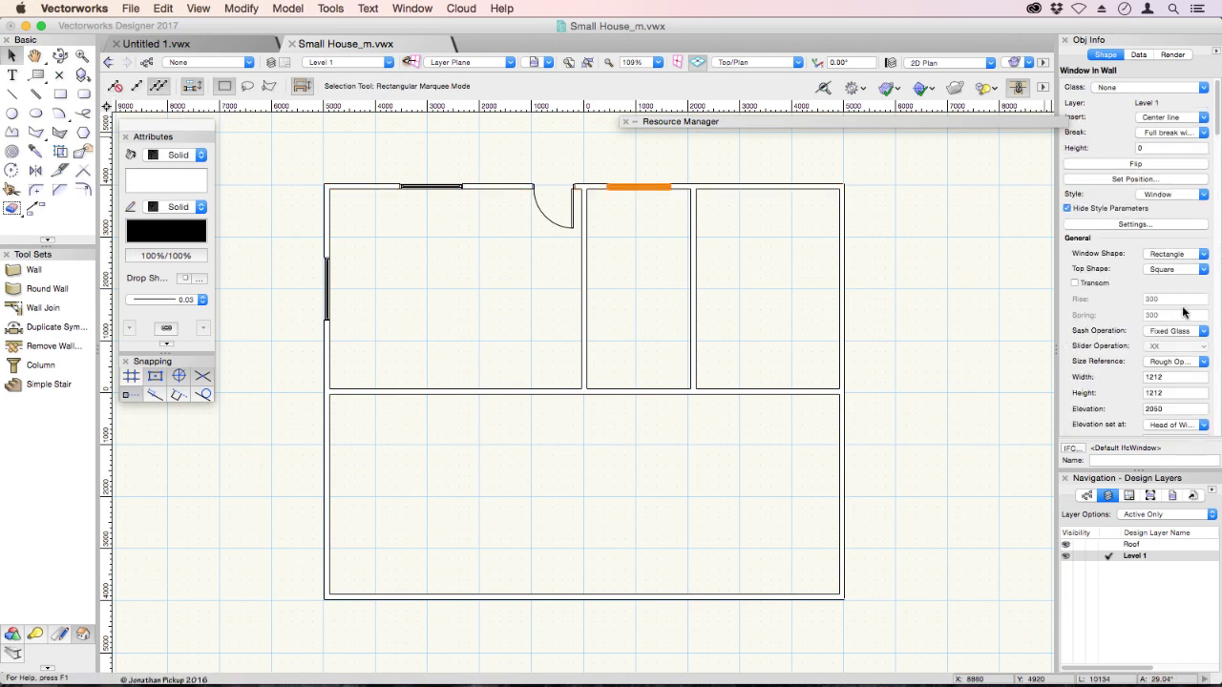
{"action": "left_click", "coordinate": [1155, 377]}
{"action": "type", "text": "1000"}
{"action": "key", "text": "Tab"}
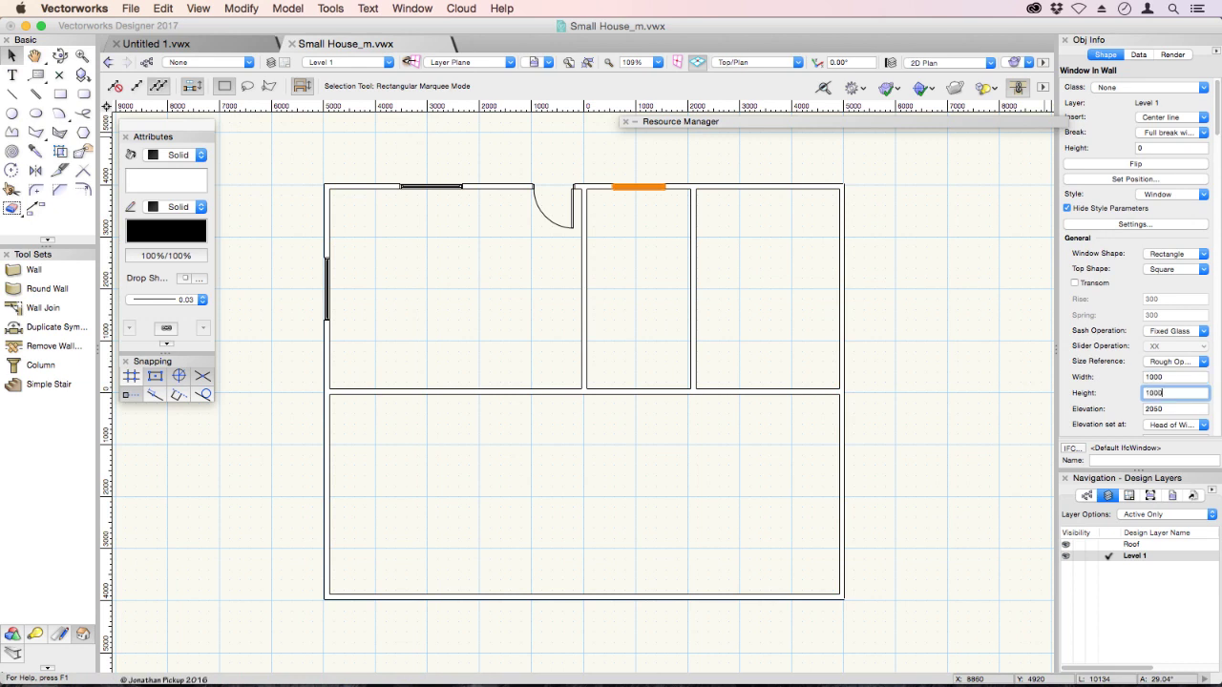
{"action": "type", "text": "1000"}
{"action": "key", "text": "Return"}
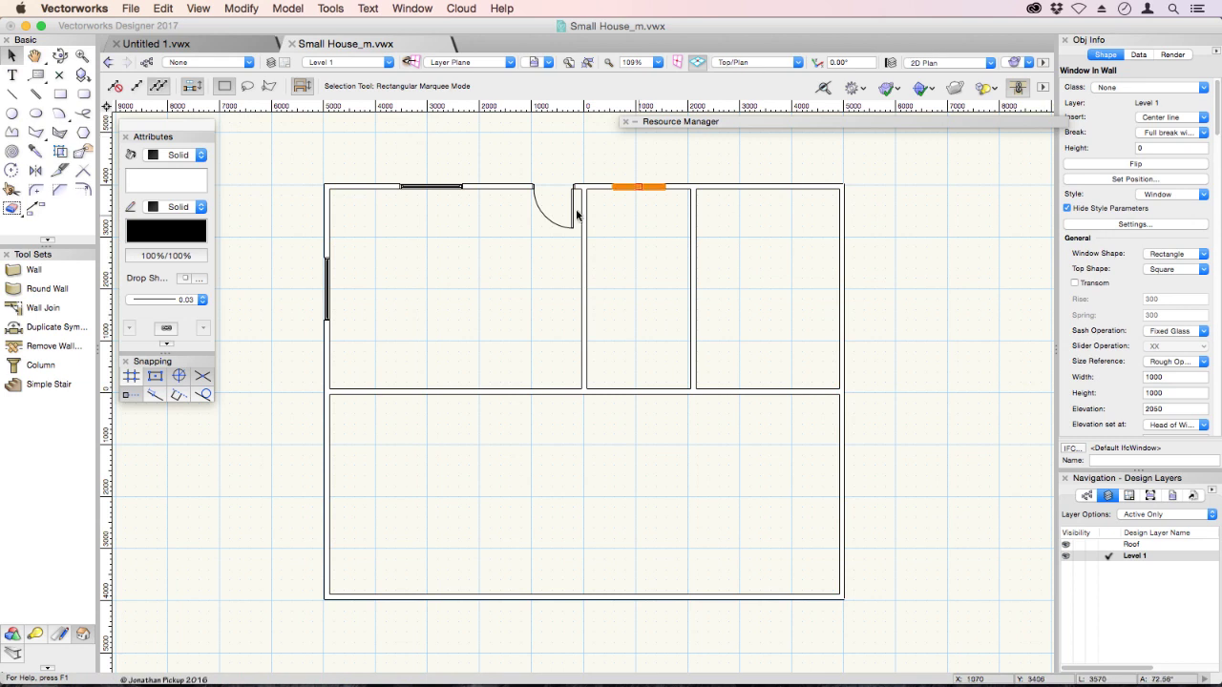
Insert a Door symbol into the interior wall above the large lower room.
{"action": "double_click", "coordinate": [655, 120]}
{"action": "double_click", "coordinate": [756, 196]}
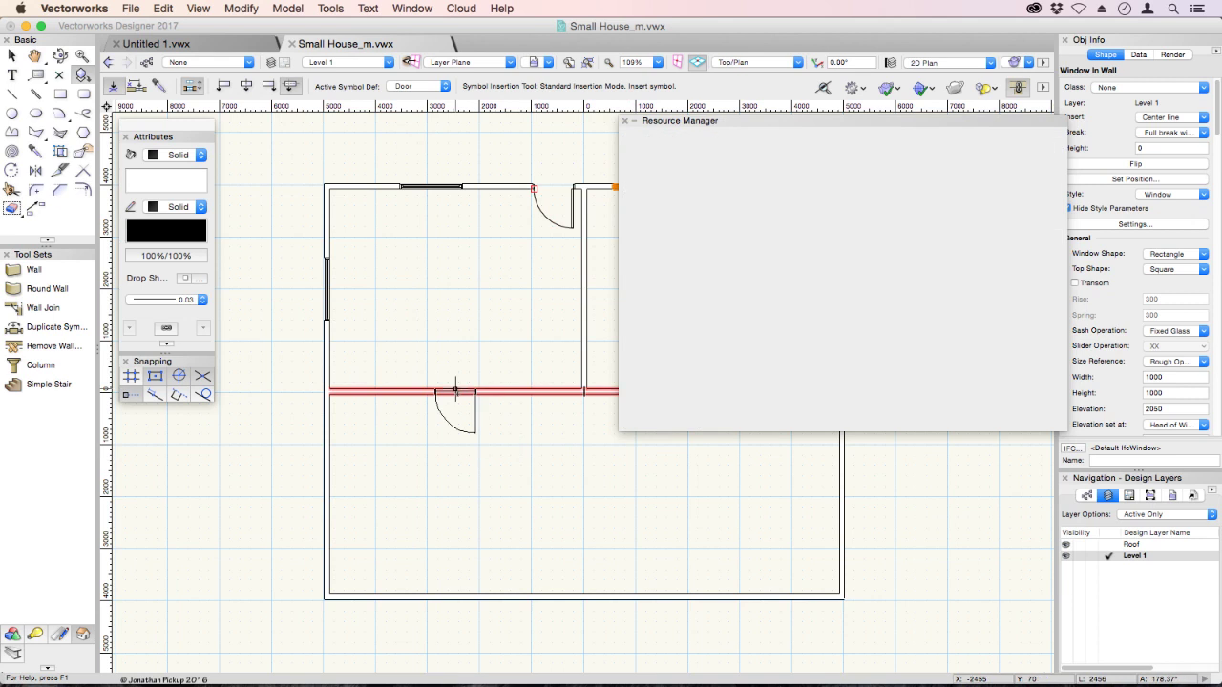
{"action": "left_click", "coordinate": [454, 389]}
Give the new door an 1800 width and a Swing Bi-part double configuration.
{"action": "key", "text": "x"}
{"action": "left_click", "coordinate": [436, 351]}
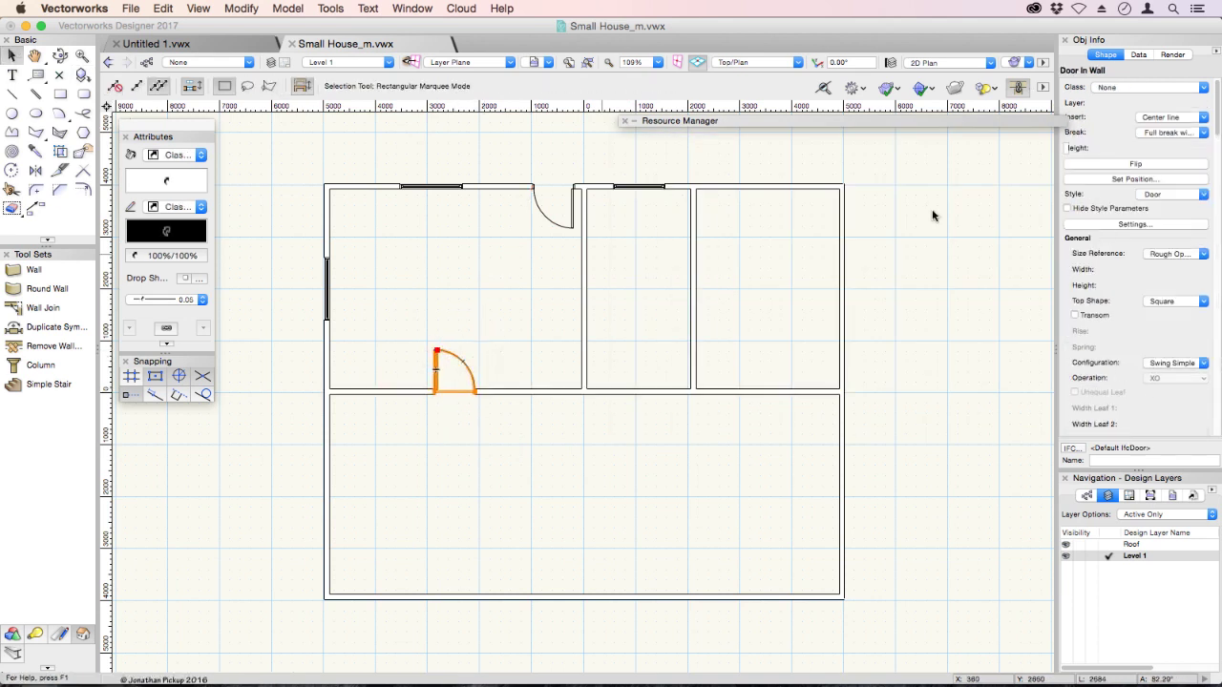
{"action": "double_click", "coordinate": [1163, 273]}
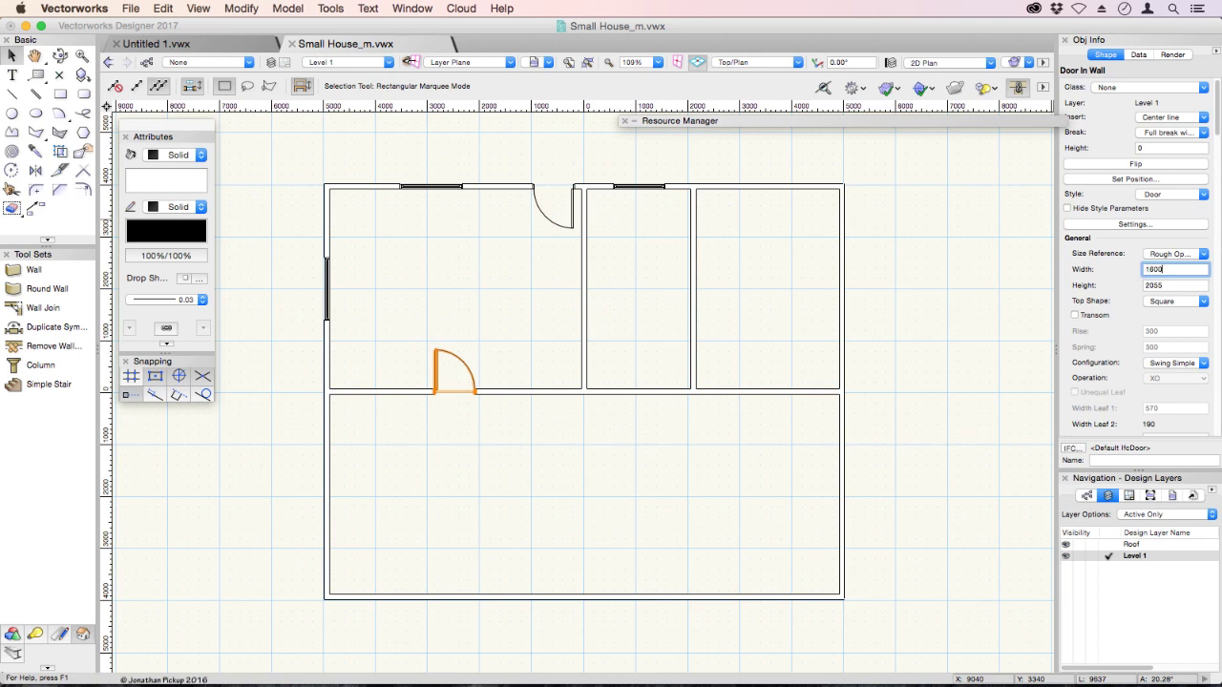
{"action": "type", "text": "1800"}
{"action": "key", "text": "Return"}
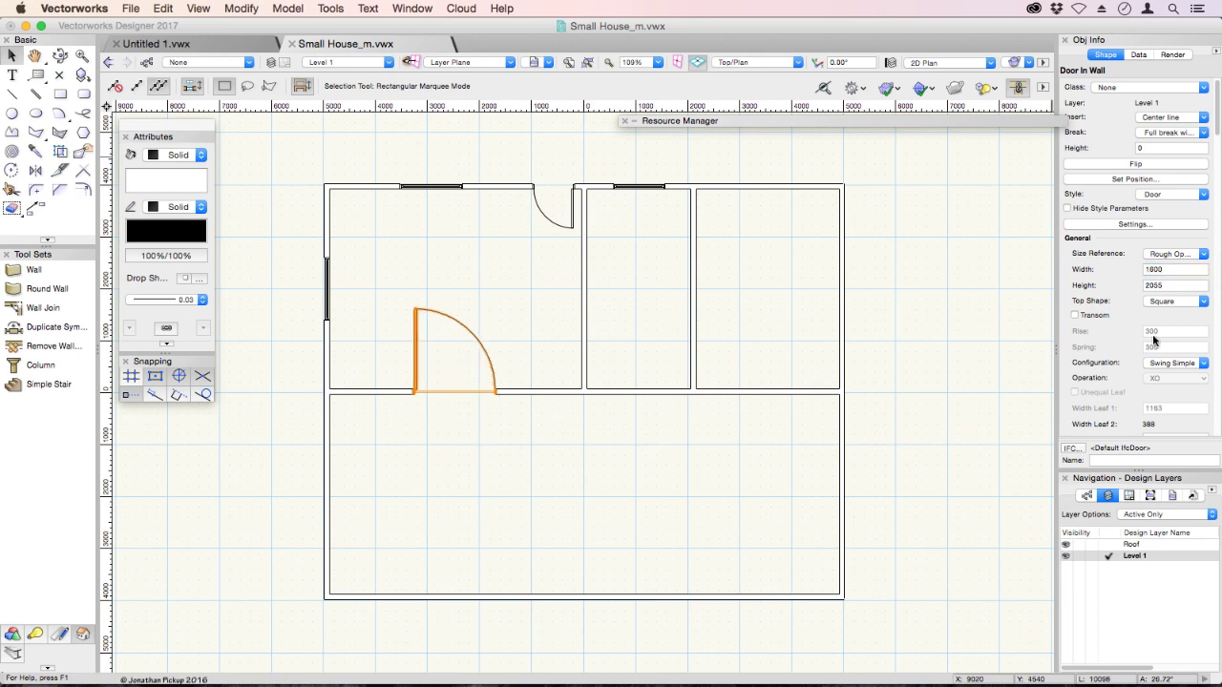
{"action": "left_click", "coordinate": [1165, 366]}
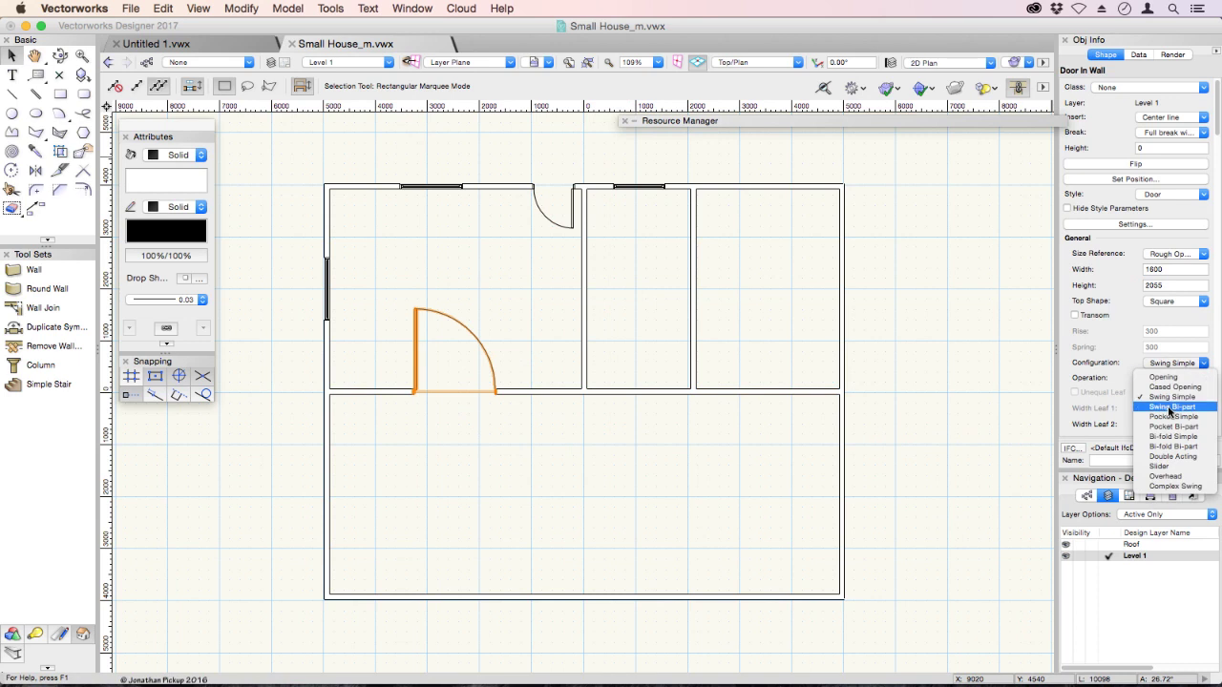
{"action": "left_click", "coordinate": [1171, 408]}
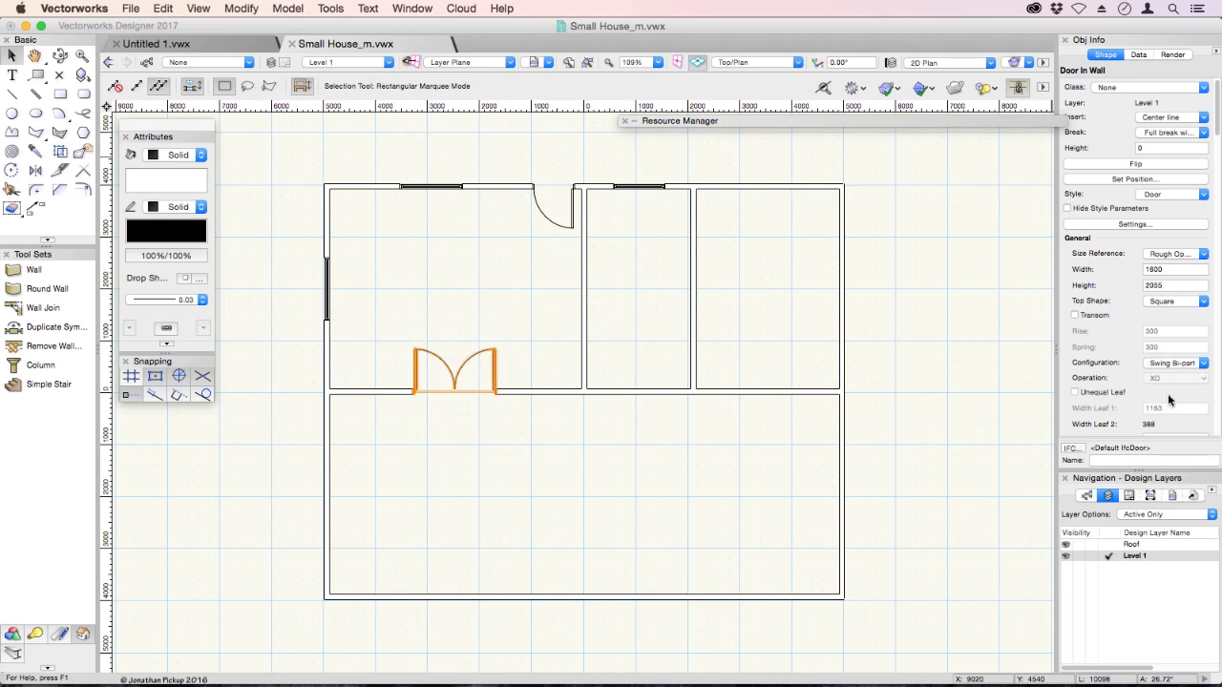
Set the door's leaf type to Glass, then view the house in Right Isometric.
{"action": "left_click_drag", "start_coordinate": [1217, 119], "coordinate": [1219, 246]}
{"action": "left_click", "coordinate": [1176, 228]}
{"action": "left_click", "coordinate": [1153, 286]}
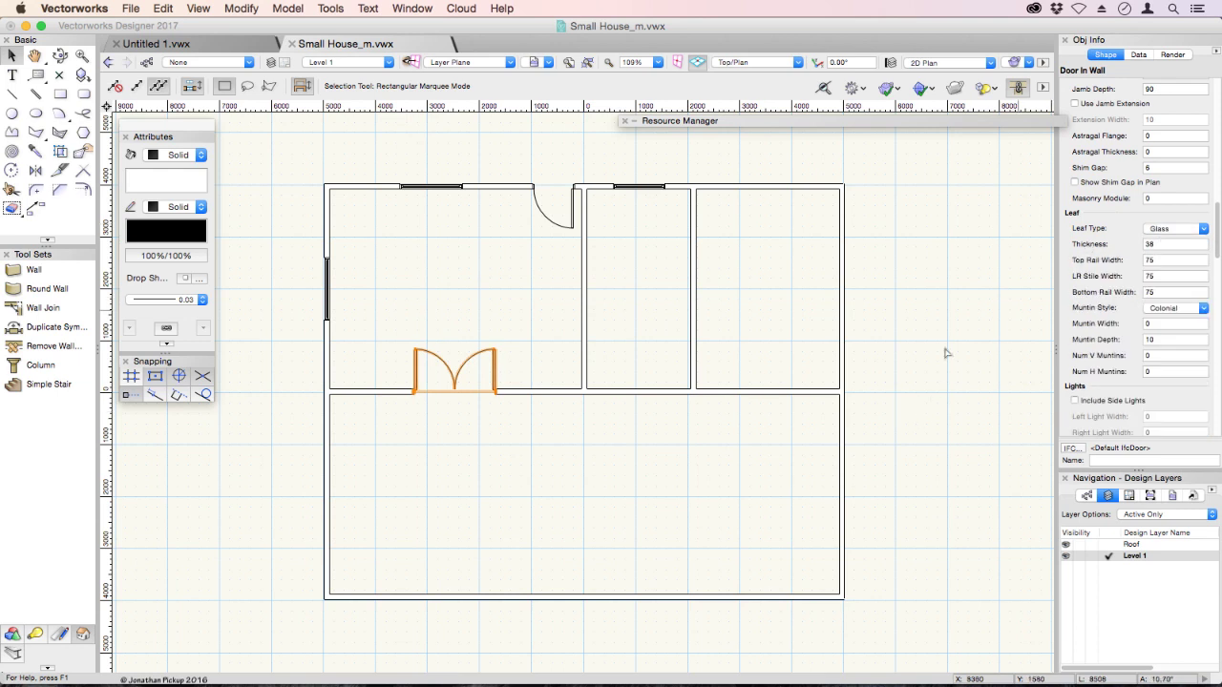
{"action": "left_click", "coordinate": [763, 378]}
{"action": "key", "text": "KP_3"}
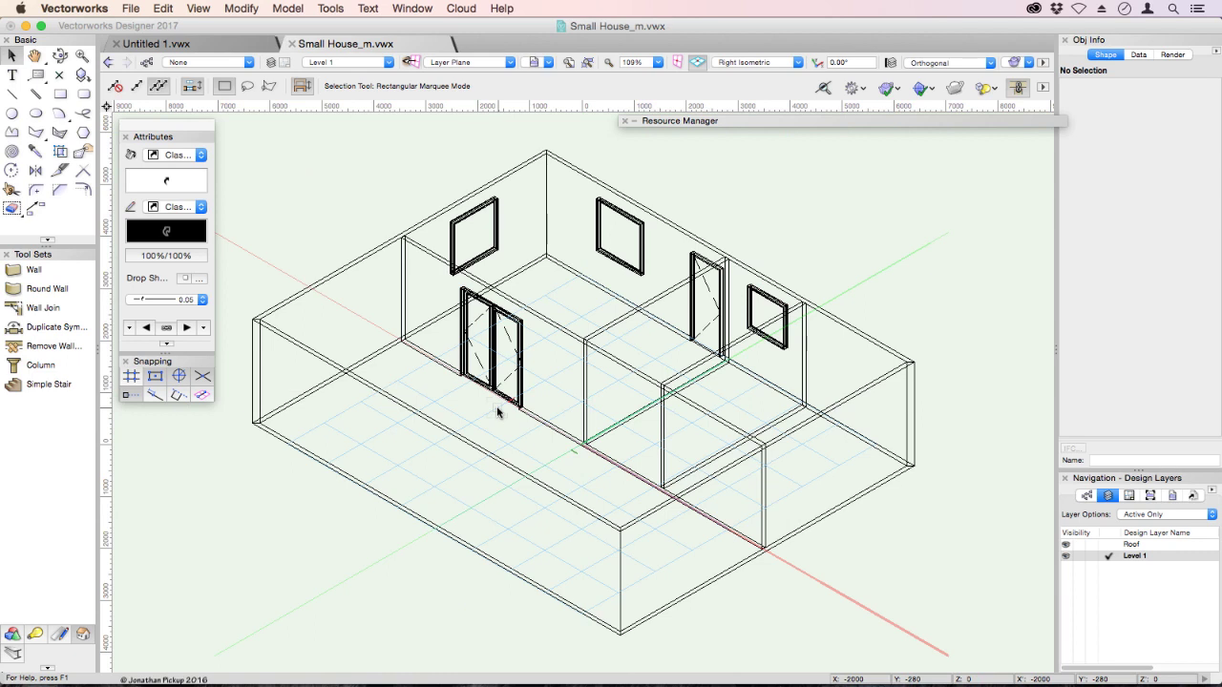
Return to Top/Plan view and copy the glass double door into the bottom exterior wall.
{"action": "left_click", "coordinate": [740, 63]}
{"action": "left_click", "coordinate": [745, 80]}
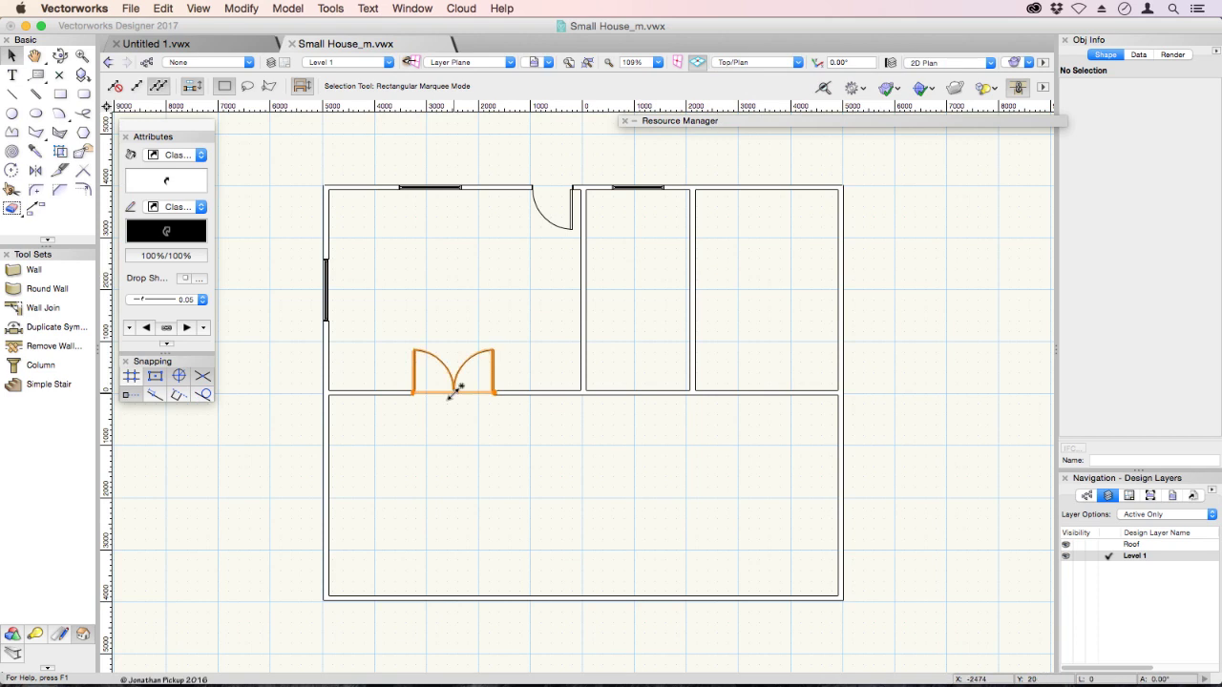
{"action": "left_click_drag", "start_coordinate": [454, 391], "coordinate": [708, 595]}
Insert one door in the interior wall's right part and one between the upper-right rooms.
{"action": "mouse_move", "coordinate": [663, 121]}
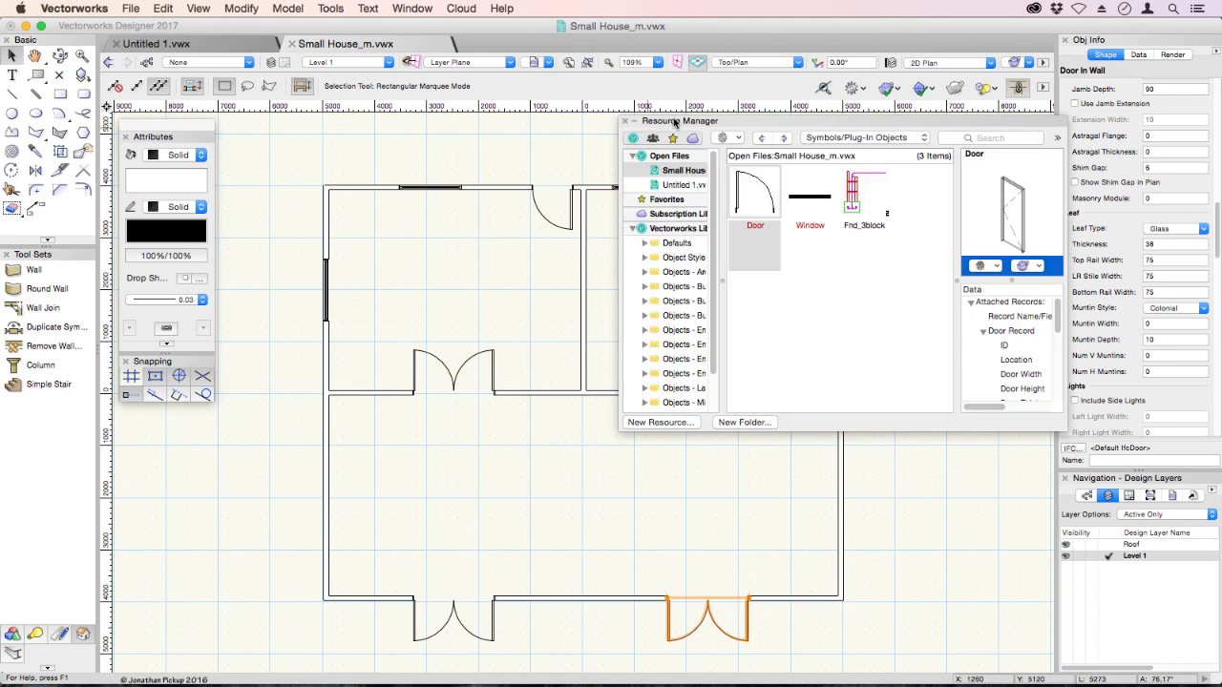
{"action": "double_click", "coordinate": [764, 212]}
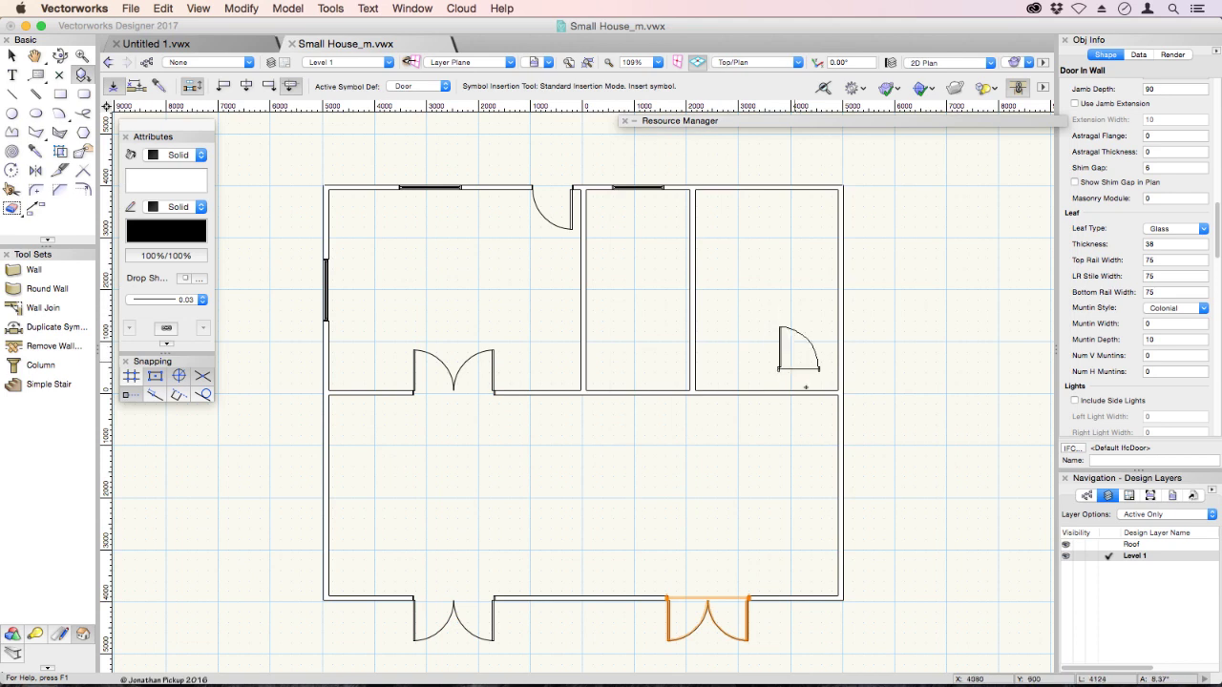
{"action": "left_click", "coordinate": [806, 391]}
{"action": "left_click", "coordinate": [785, 358]}
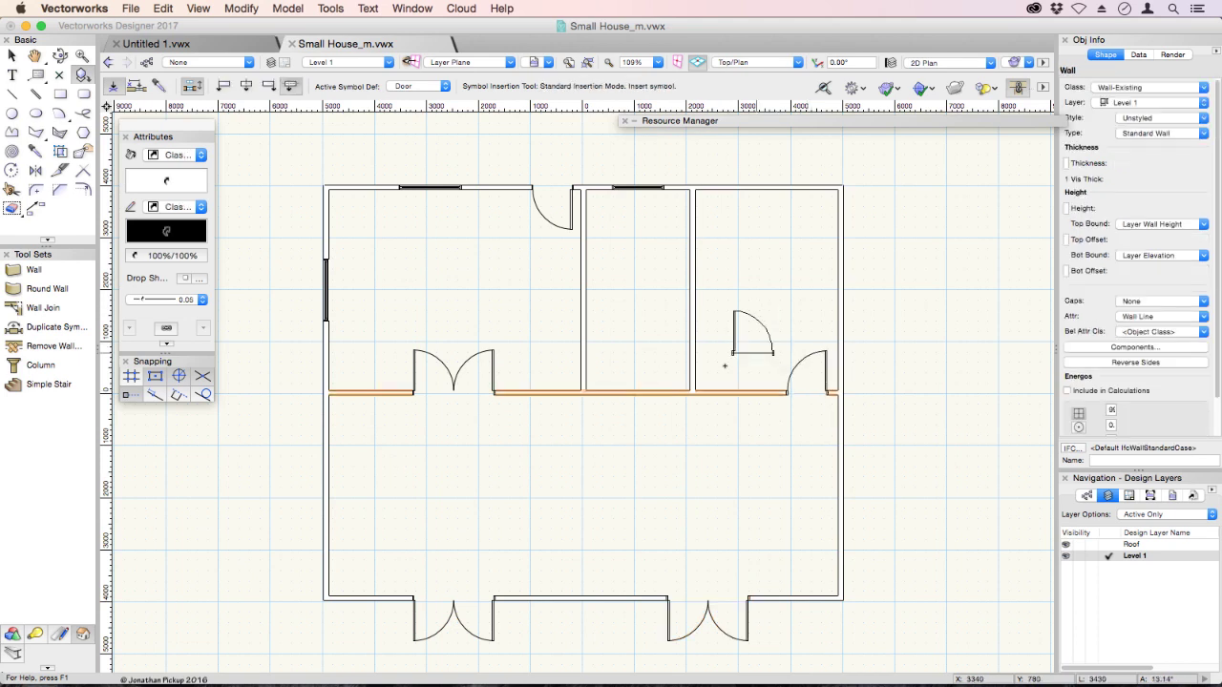
{"action": "left_click", "coordinate": [693, 365]}
{"action": "left_click", "coordinate": [659, 330]}
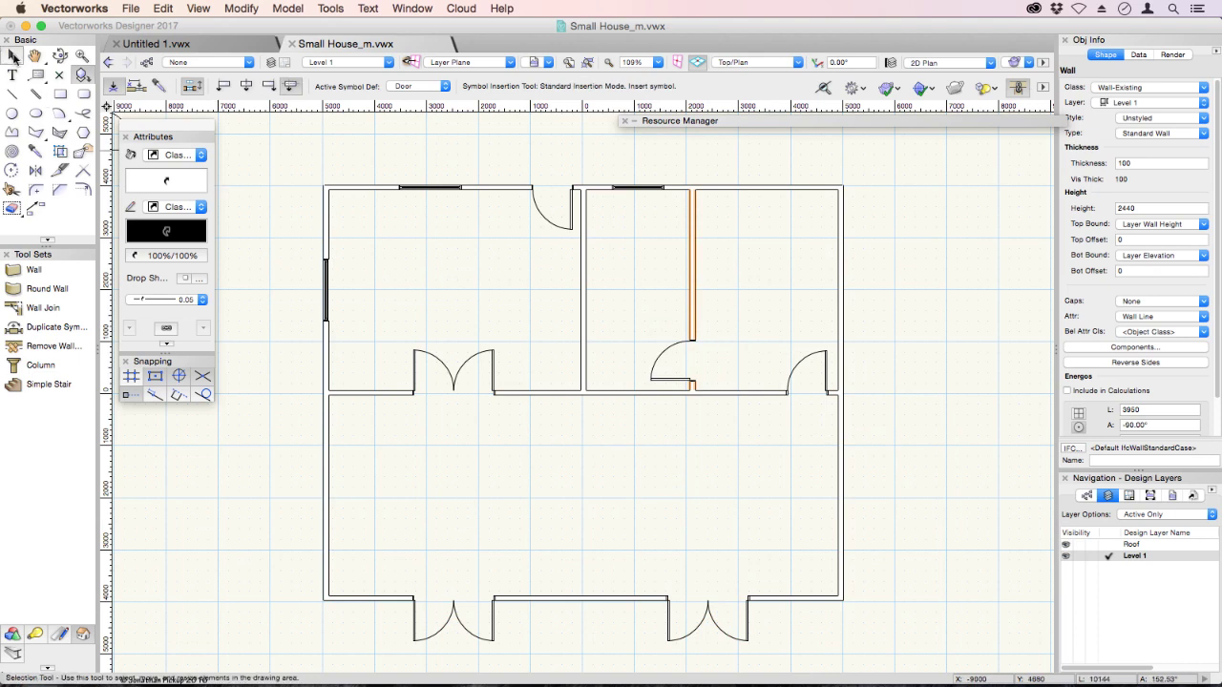
{"action": "left_click", "coordinate": [13, 57]}
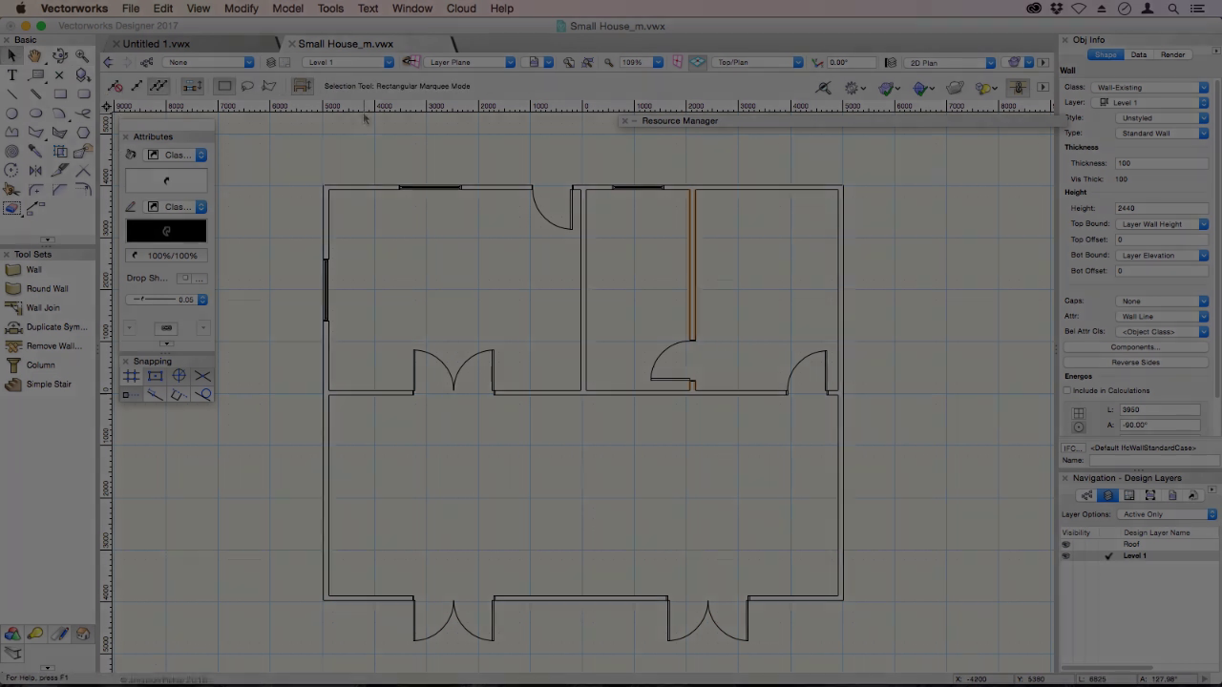